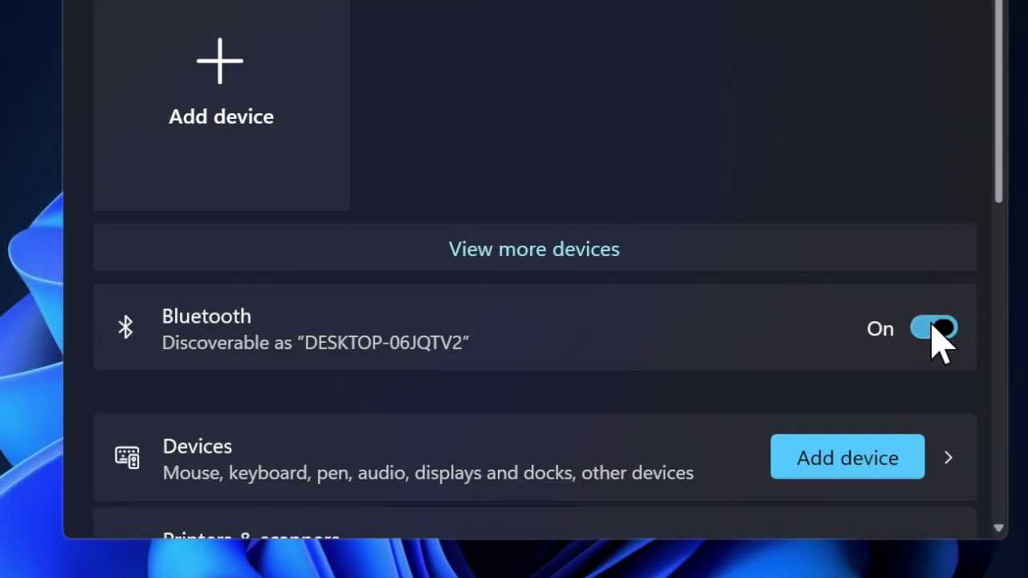
Step: Turn Bluetooth off and back on in the Bluetooth & devices settings
{"action": "left_click", "coordinate": [935, 329]}
{"action": "left_click", "coordinate": [936, 329]}
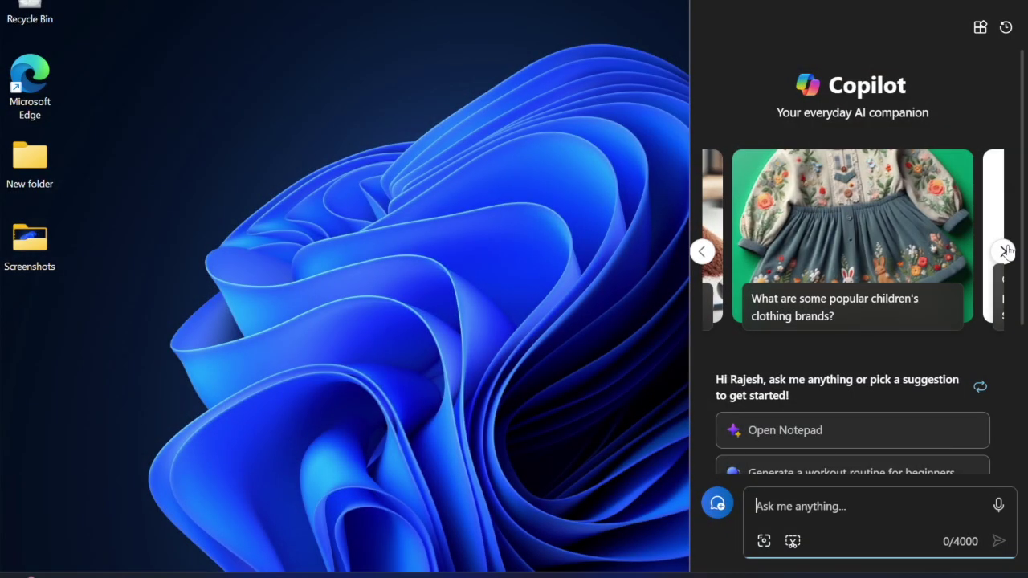
{"action": "left_click", "coordinate": [1004, 251]}
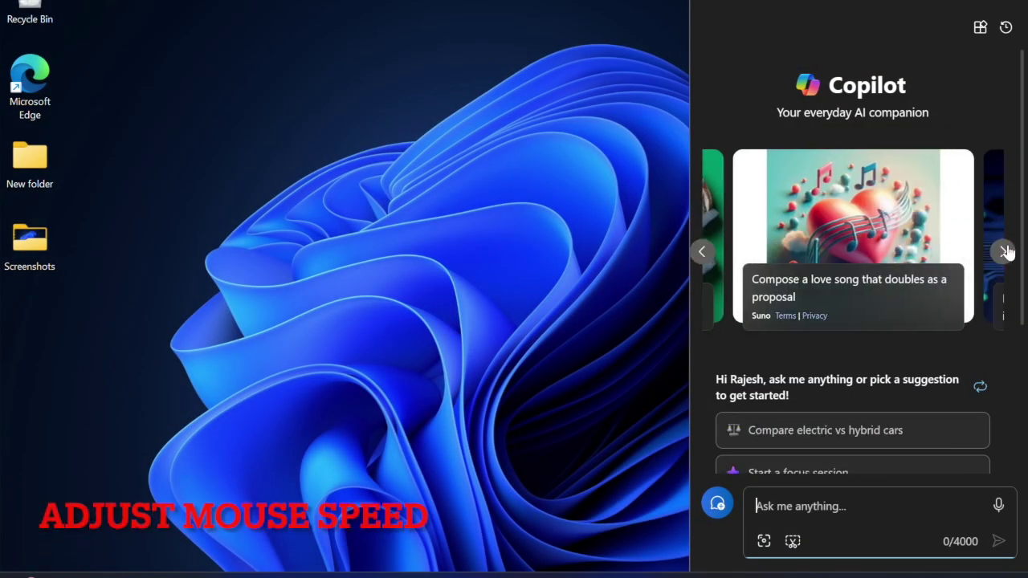
{"action": "left_click", "coordinate": [1004, 251]}
{"action": "left_click", "coordinate": [1003, 251]}
{"action": "left_click", "coordinate": [1004, 251]}
{"action": "left_click", "coordinate": [1003, 251]}
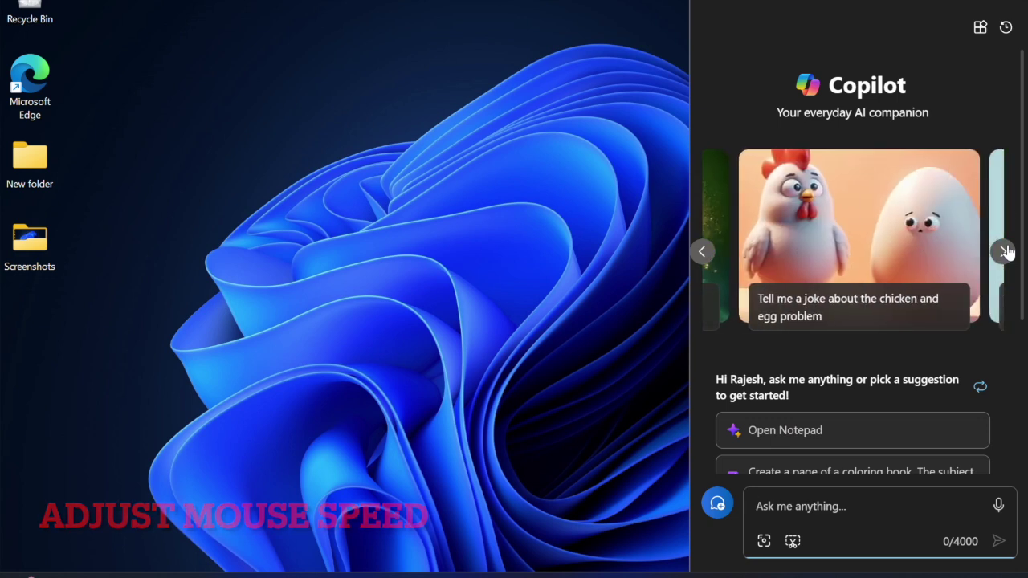
{"action": "left_click", "coordinate": [1003, 251]}
{"action": "left_click", "coordinate": [1004, 251]}
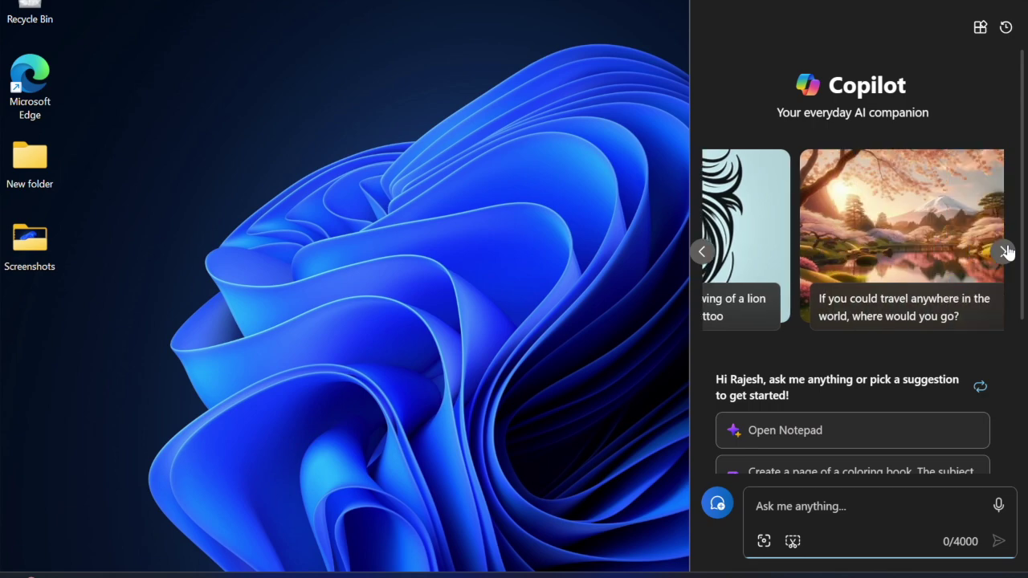
{"action": "left_click", "coordinate": [1003, 251]}
{"action": "left_click", "coordinate": [1003, 252]}
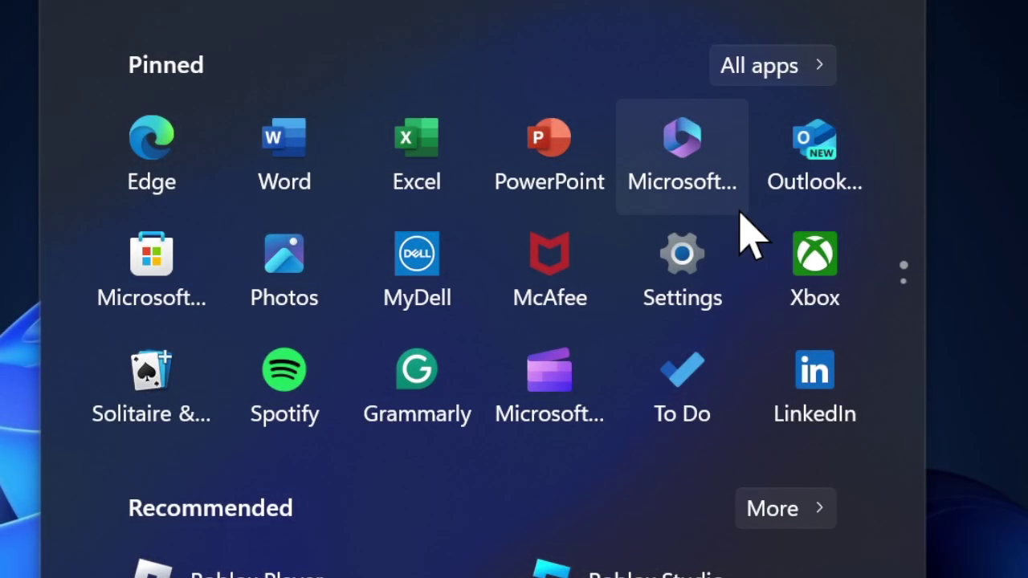
Step: Open the Mouse page of the Bluetooth & devices settings and lower the mouse pointer speed
{"action": "left_click", "coordinate": [650, 293]}
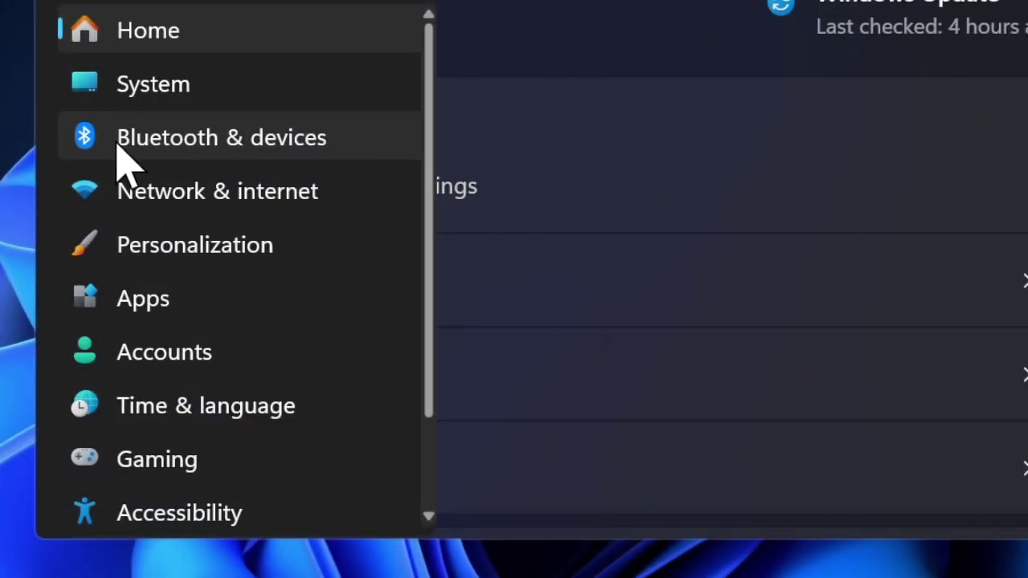
{"action": "left_click", "coordinate": [285, 144]}
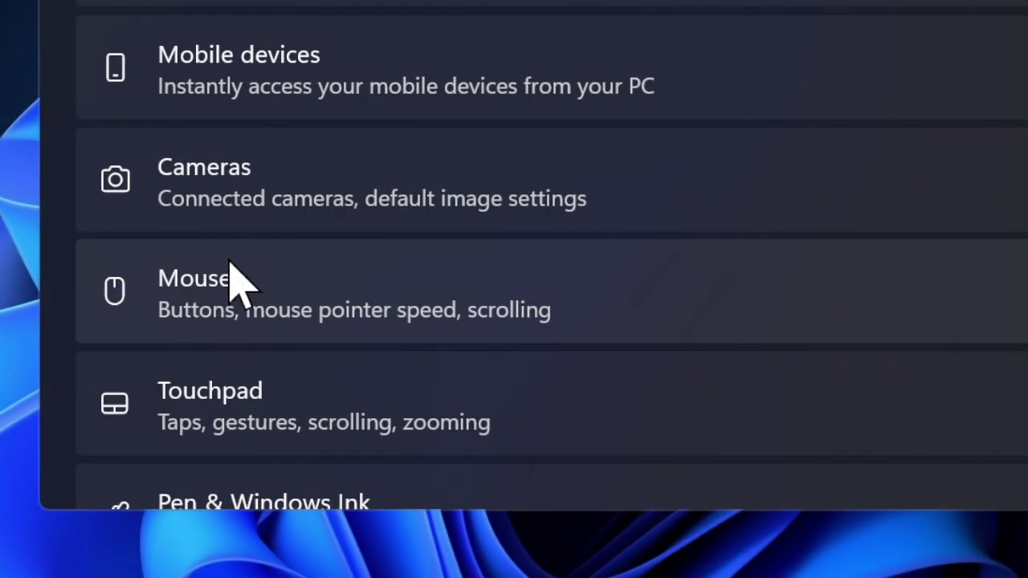
{"action": "left_click", "coordinate": [136, 325]}
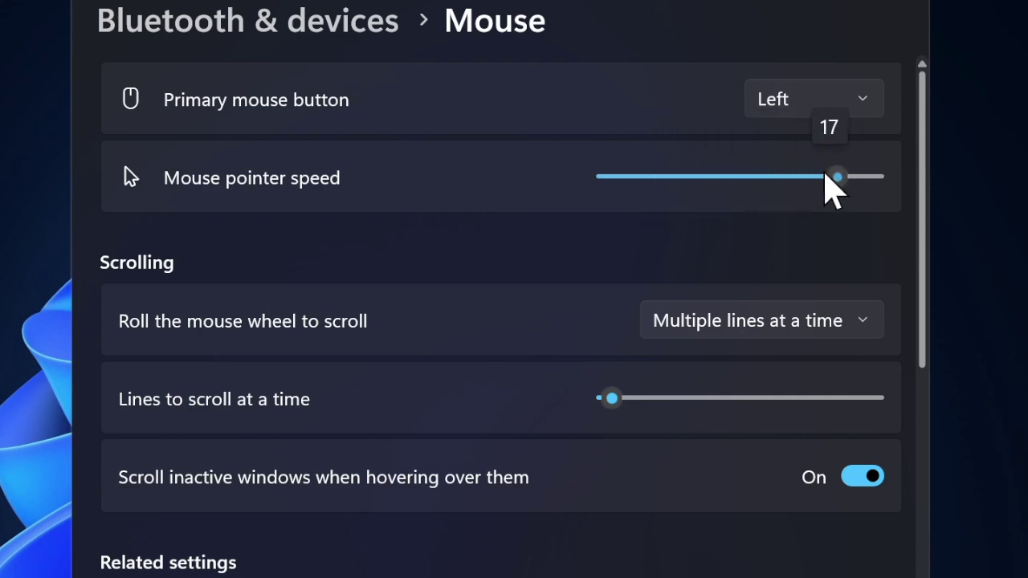
{"action": "left_click_drag", "start_coordinate": [751, 205], "coordinate": [651, 214]}
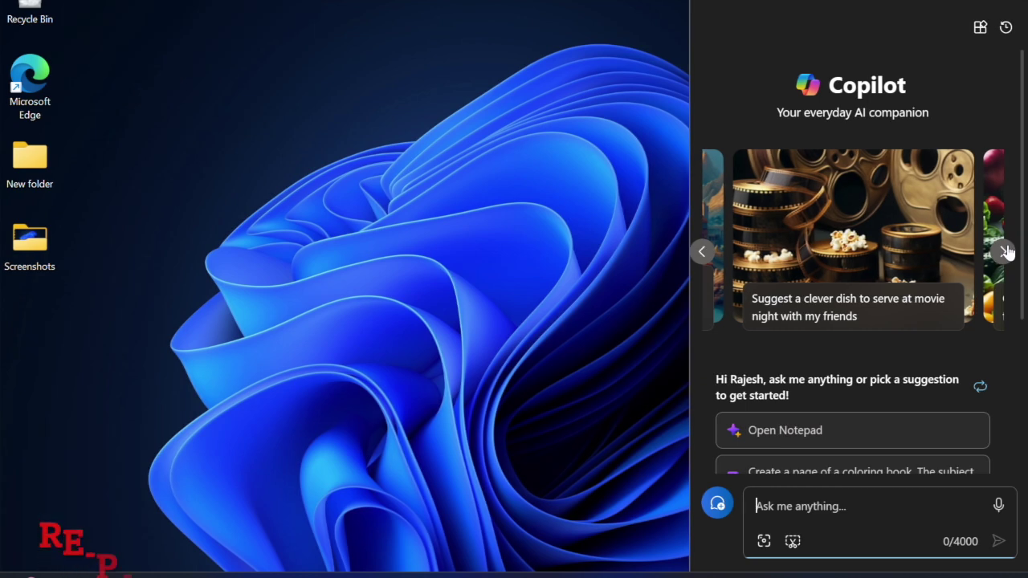
{"action": "left_click", "coordinate": [1003, 251]}
{"action": "left_click", "coordinate": [1004, 251]}
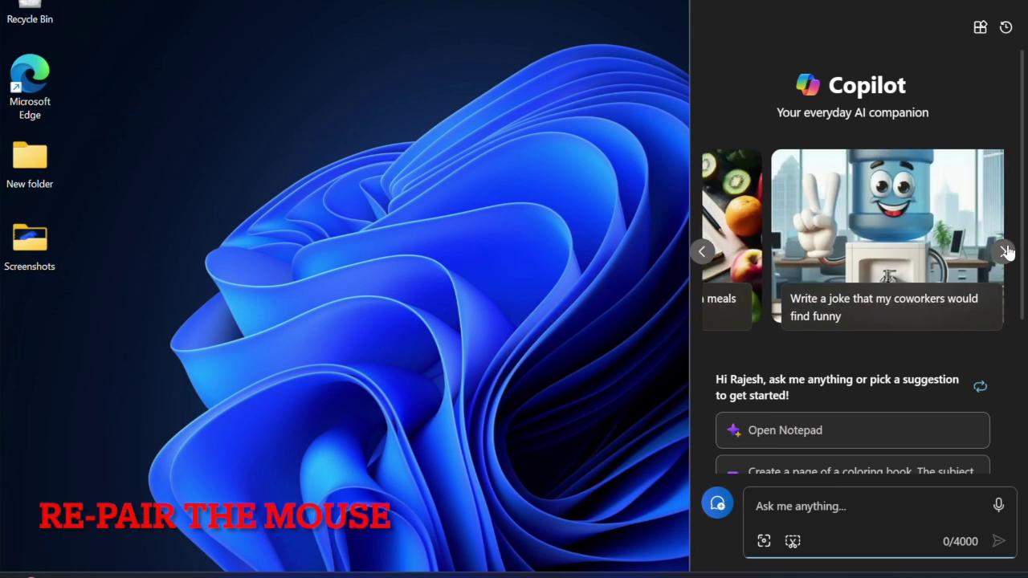
{"action": "left_click", "coordinate": [1004, 251]}
{"action": "left_click", "coordinate": [1003, 251]}
{"action": "left_click", "coordinate": [1004, 251]}
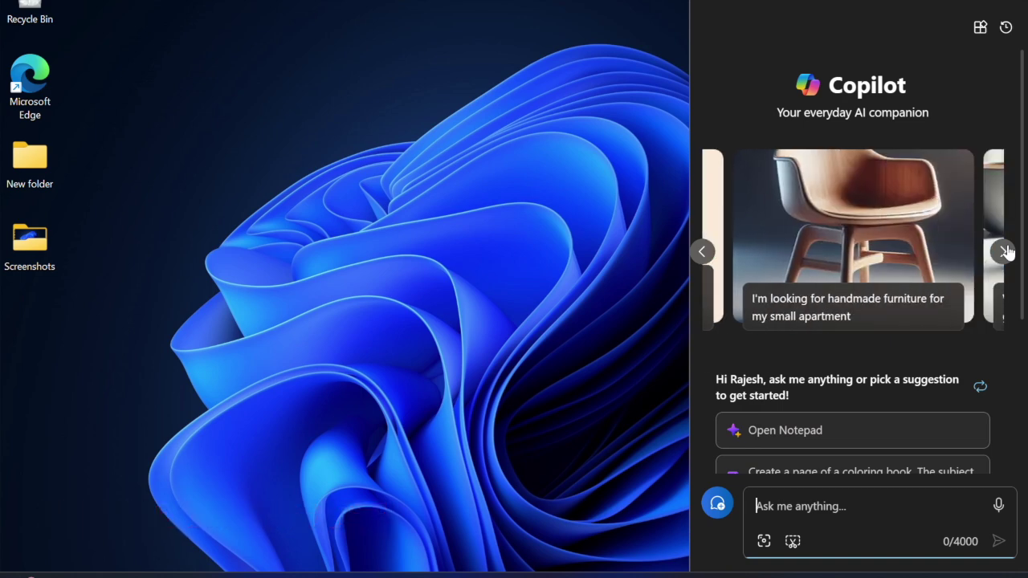
{"action": "left_click", "coordinate": [1003, 252]}
{"action": "left_click", "coordinate": [1003, 251]}
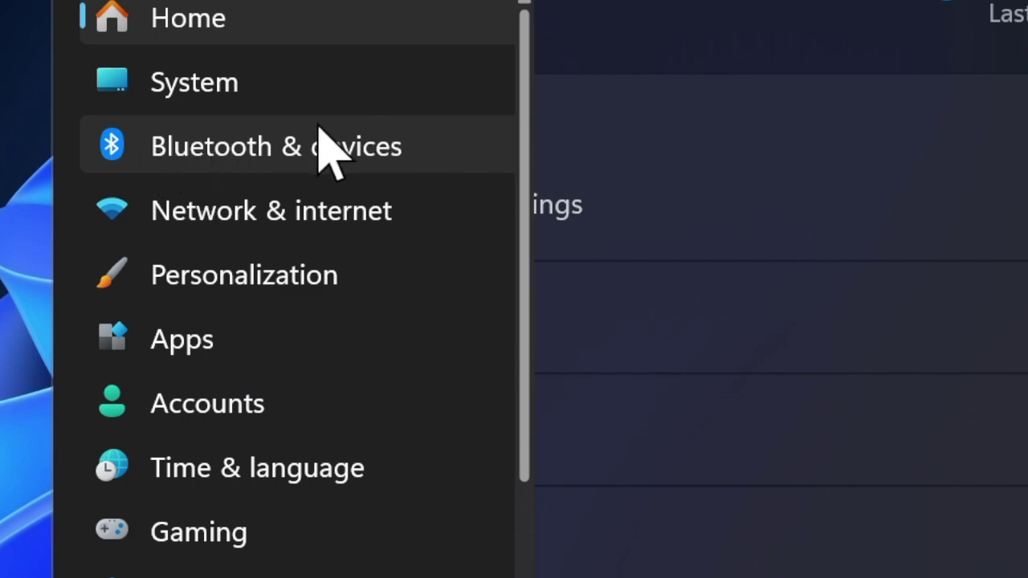
Step: Start adding a device of the Bluetooth kind from the Bluetooth & devices settings and cancel the device search
{"action": "left_click", "coordinate": [342, 147]}
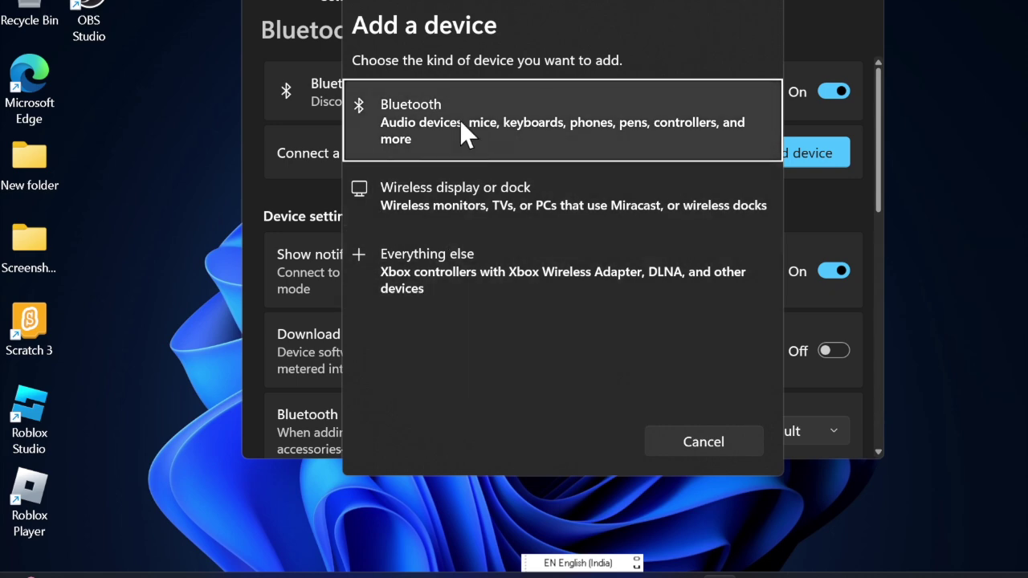
{"action": "left_click", "coordinate": [459, 120]}
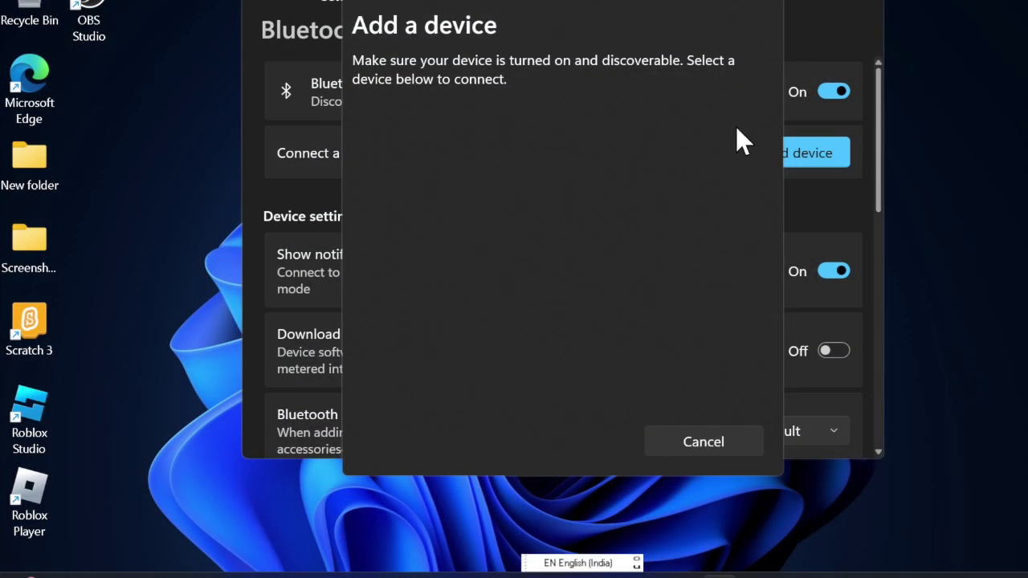
{"action": "left_click", "coordinate": [703, 442]}
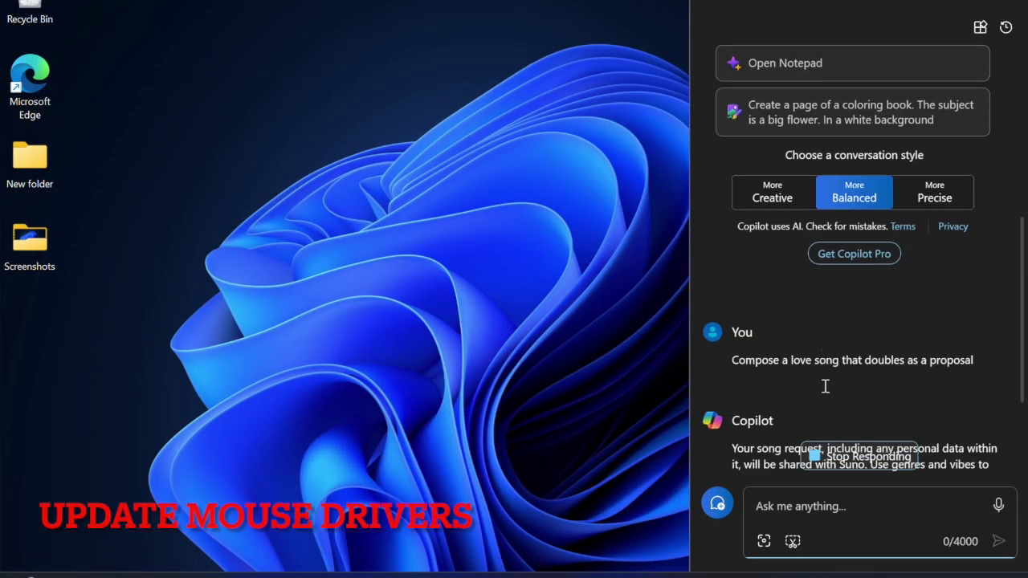
{"action": "scroll", "coordinate": [824, 386], "scroll_direction": "up", "scroll_amount": 5}
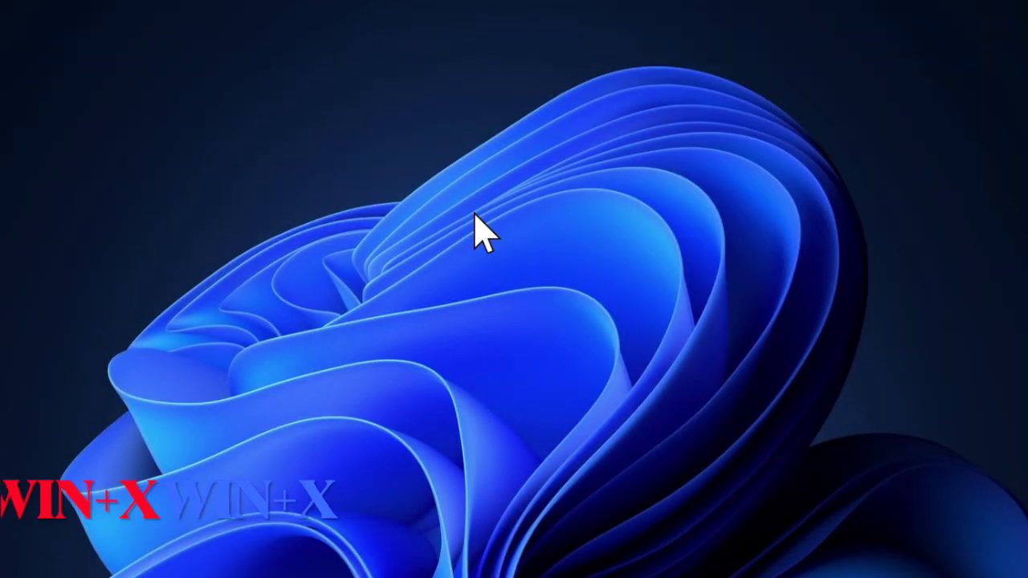
Step: Open Device Manager and view the driver details in the properties of the HID-compliant mouse
{"action": "key", "text": "super+x"}
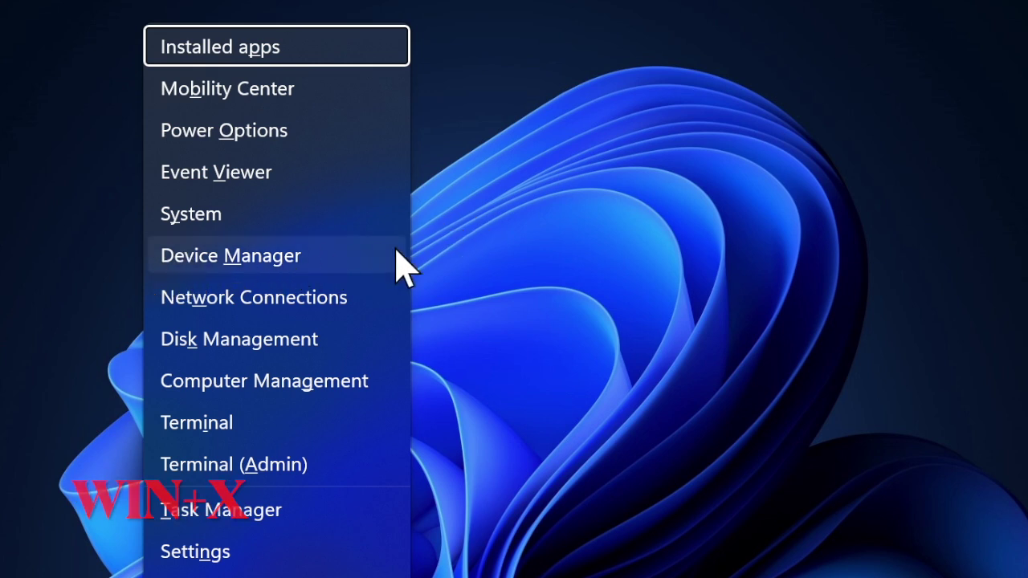
{"action": "left_click", "coordinate": [161, 257]}
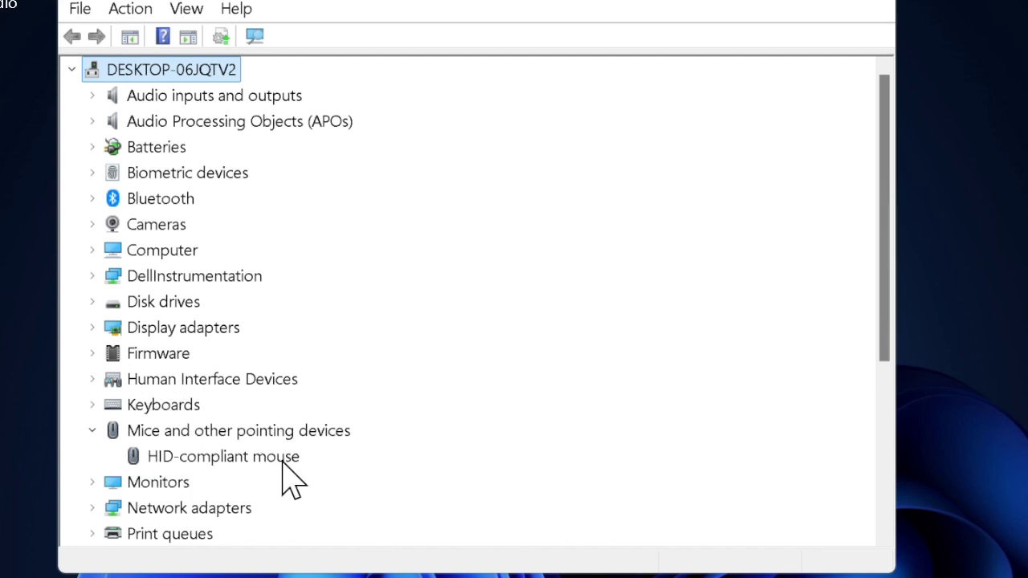
{"action": "left_click", "coordinate": [230, 456]}
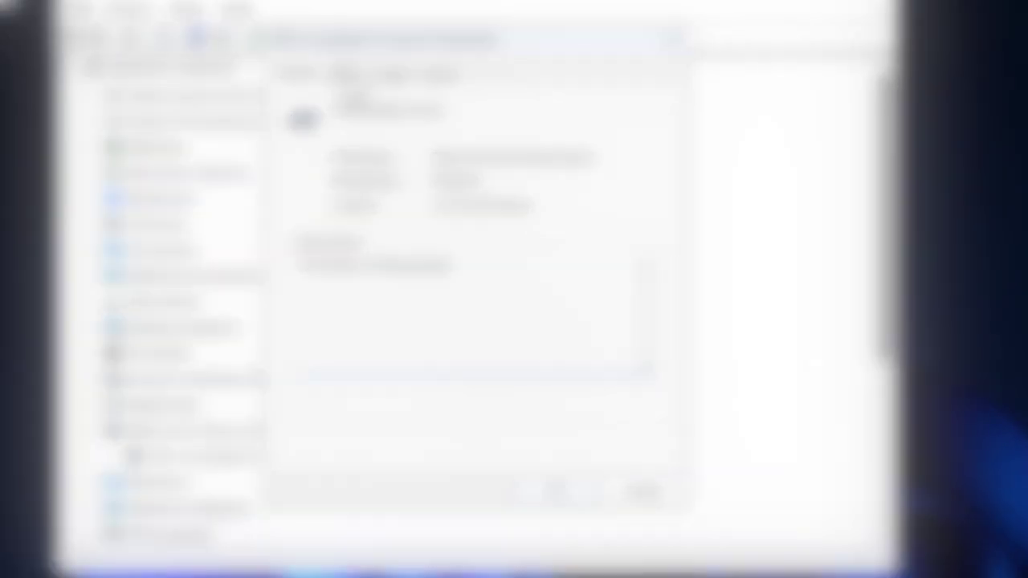
{"action": "left_click", "coordinate": [344, 75]}
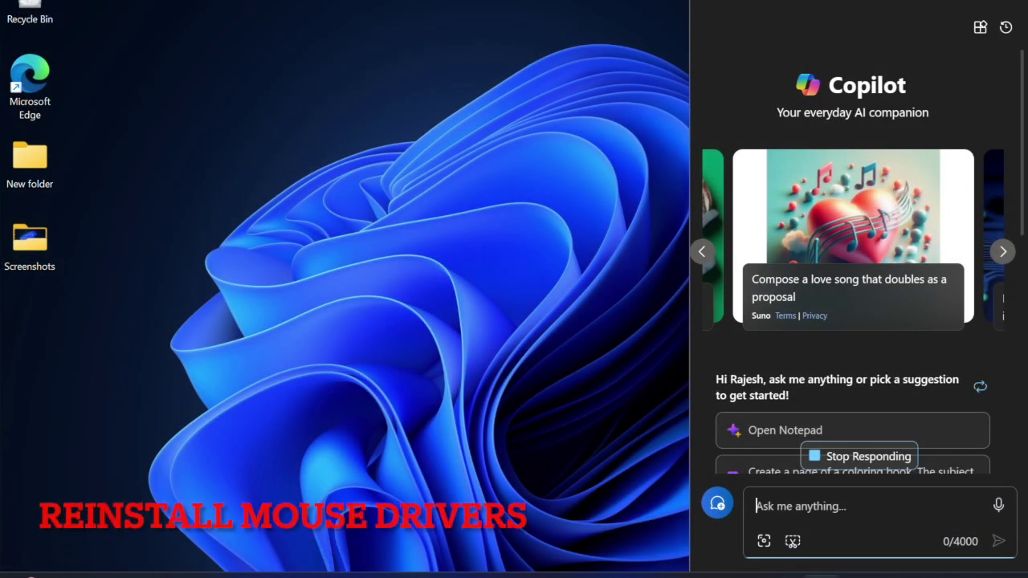
{"action": "key", "text": "super+space"}
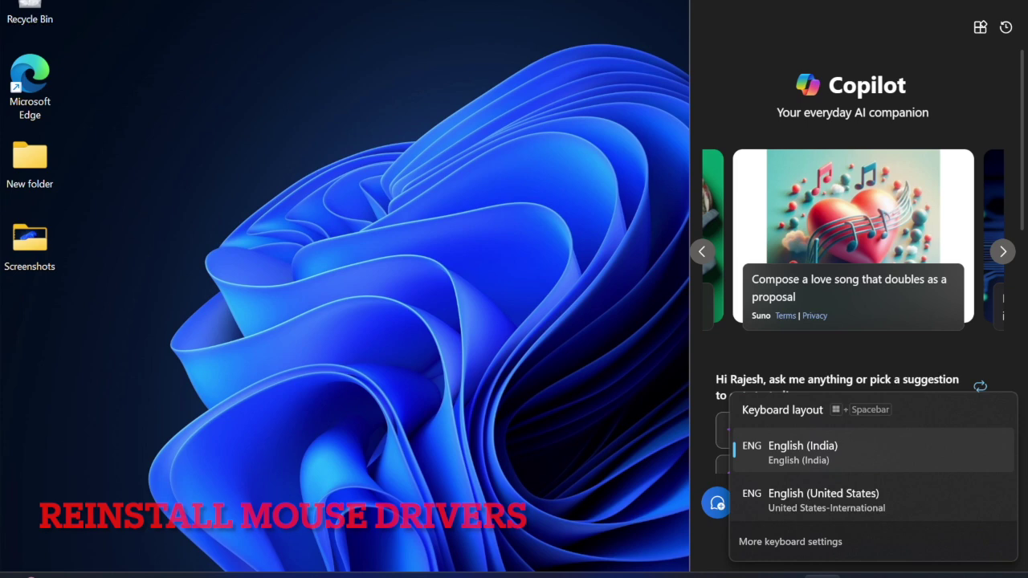
{"action": "key", "text": "super+space"}
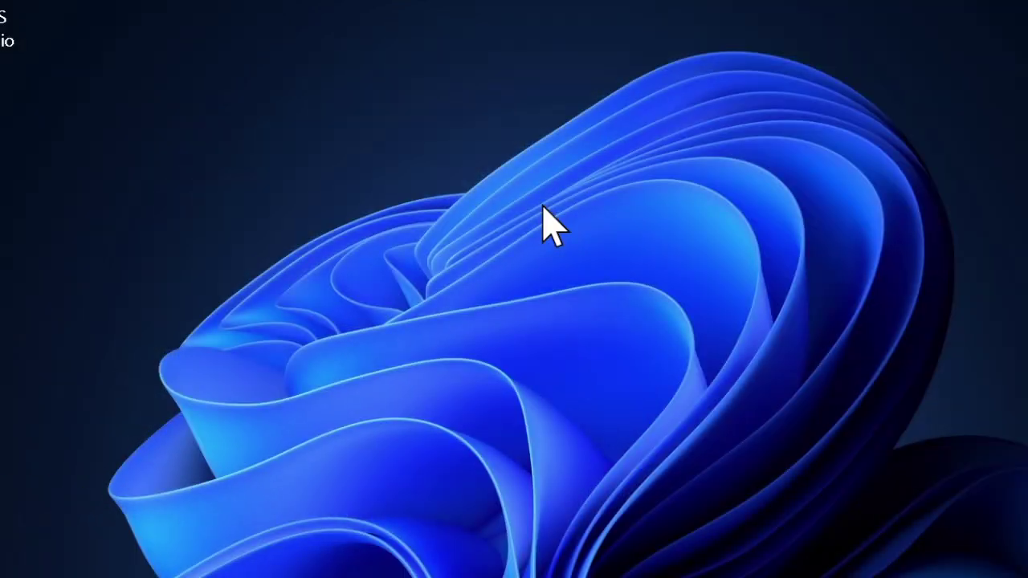
Step: Open Device Manager from the desktop
{"action": "key", "text": "super+x"}
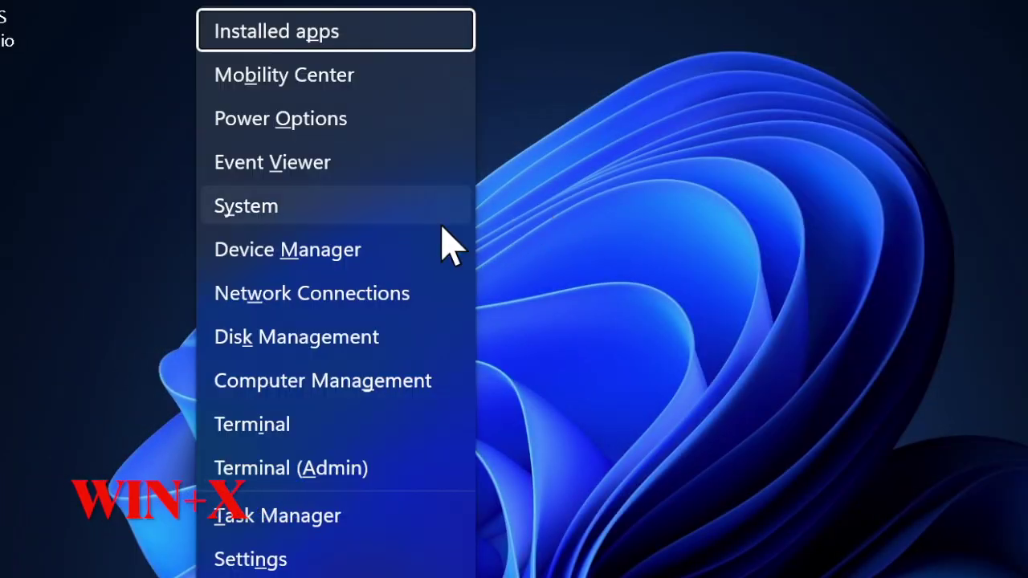
{"action": "left_click", "coordinate": [394, 255]}
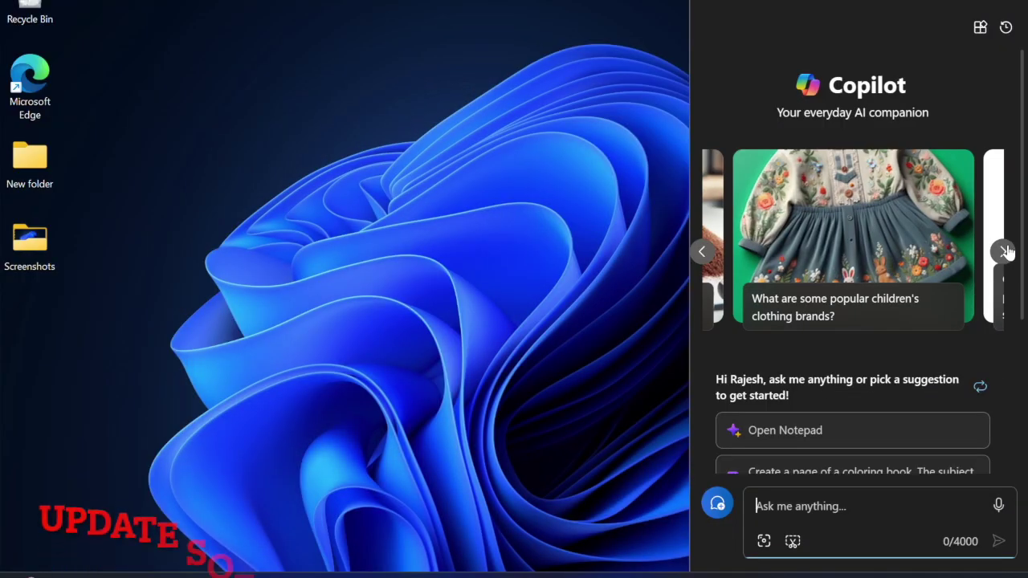
{"action": "left_click", "coordinate": [1003, 251]}
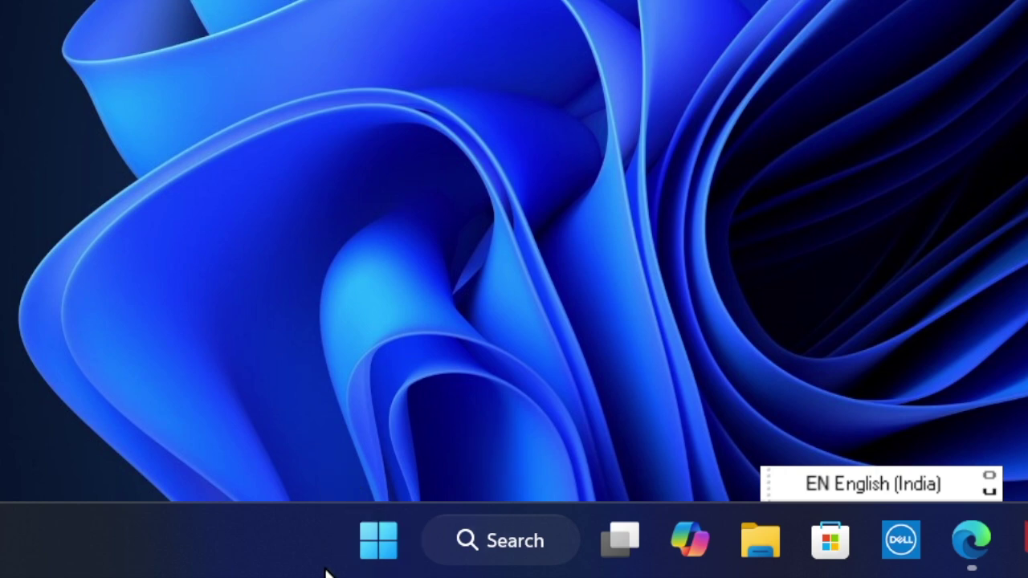
Step: Open the Windows Update page in the Windows settings
{"action": "left_click", "coordinate": [378, 540]}
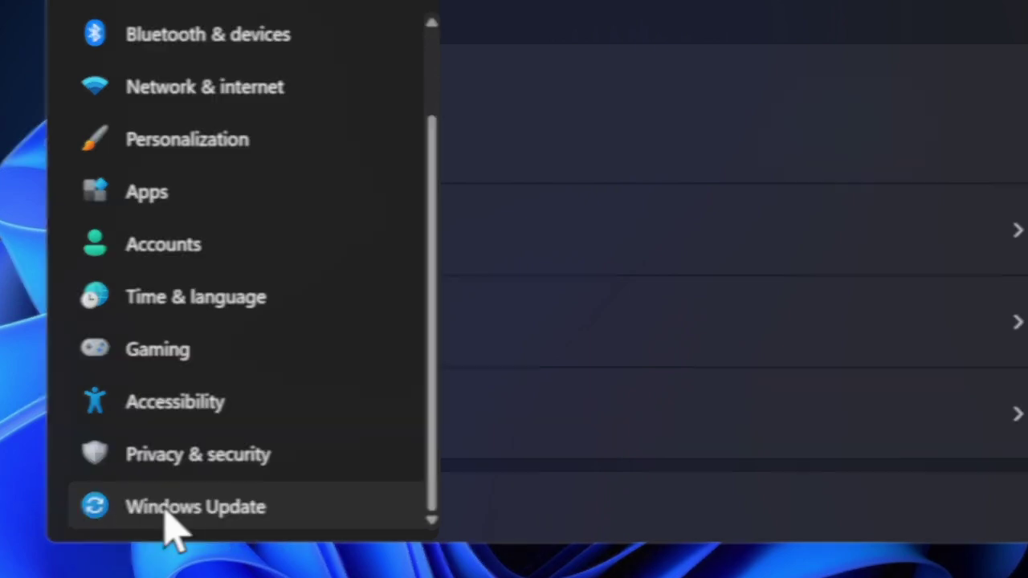
{"action": "left_click", "coordinate": [163, 511]}
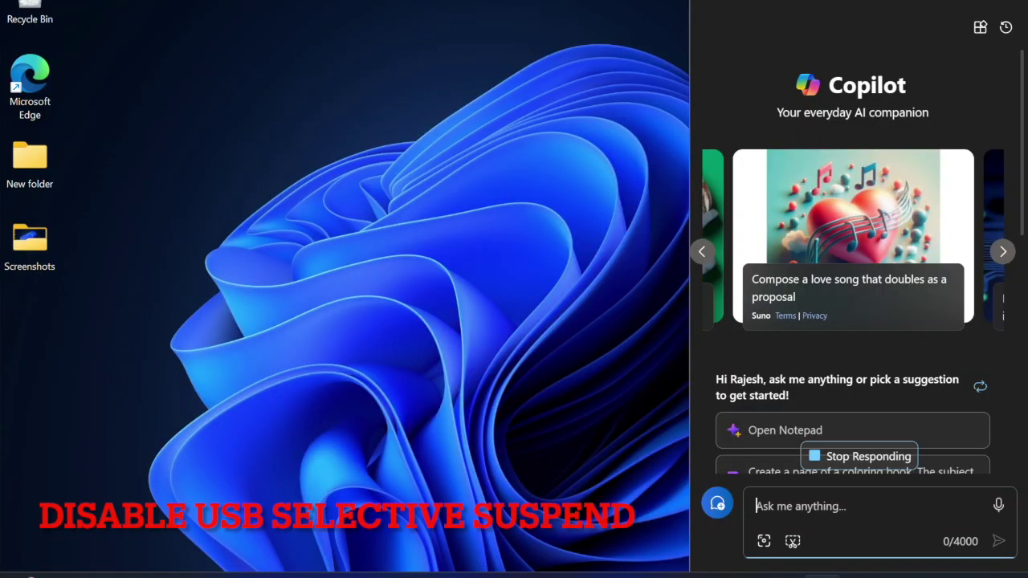
{"action": "key", "text": "super+space"}
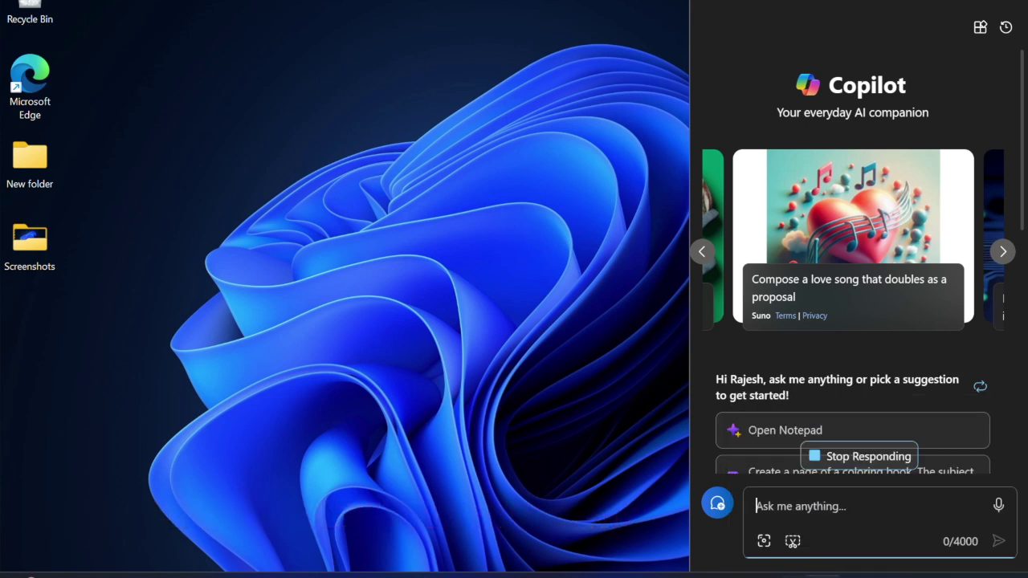
{"action": "key", "text": "super+a"}
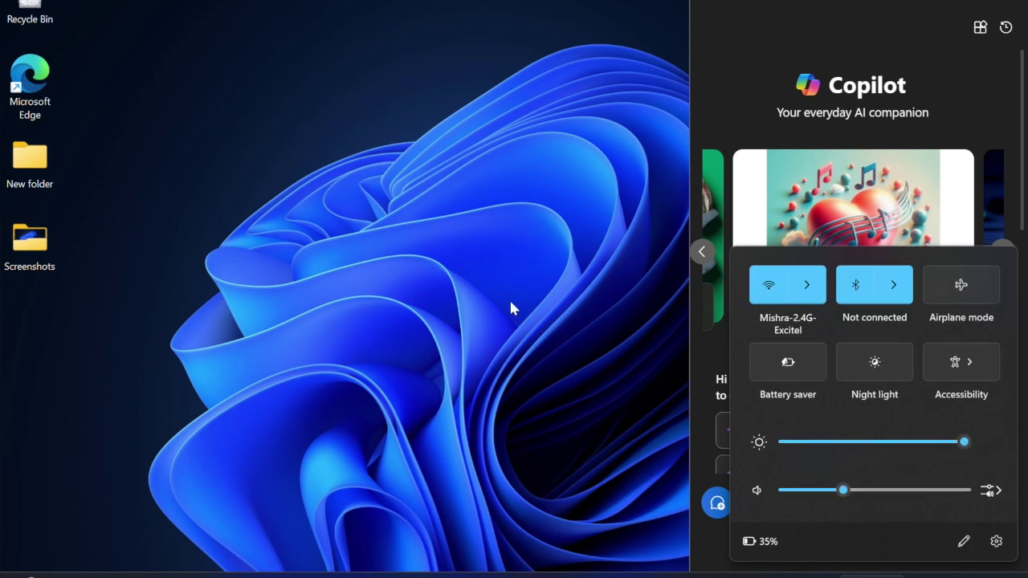
Step: Find and open Control Panel, and go to the battery settings of Power Options under Hardware and Sound
{"action": "left_click", "coordinate": [327, 428]}
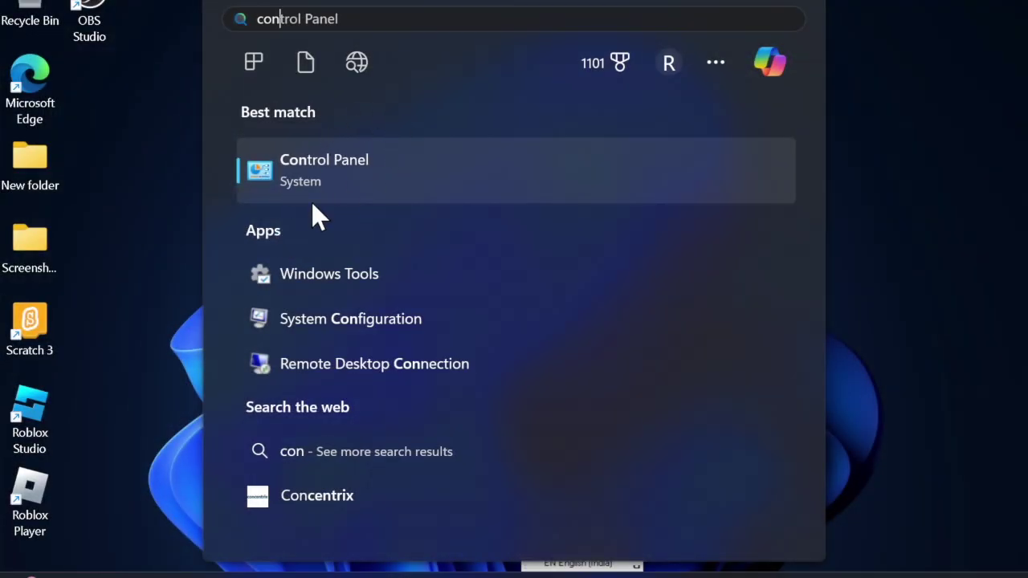
{"action": "left_click", "coordinate": [313, 199]}
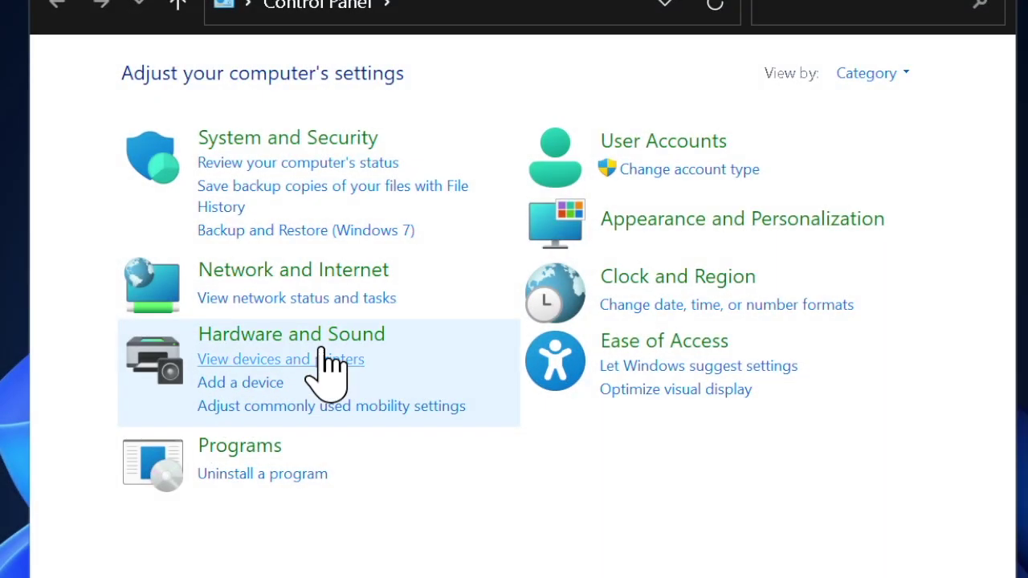
{"action": "left_click", "coordinate": [287, 338]}
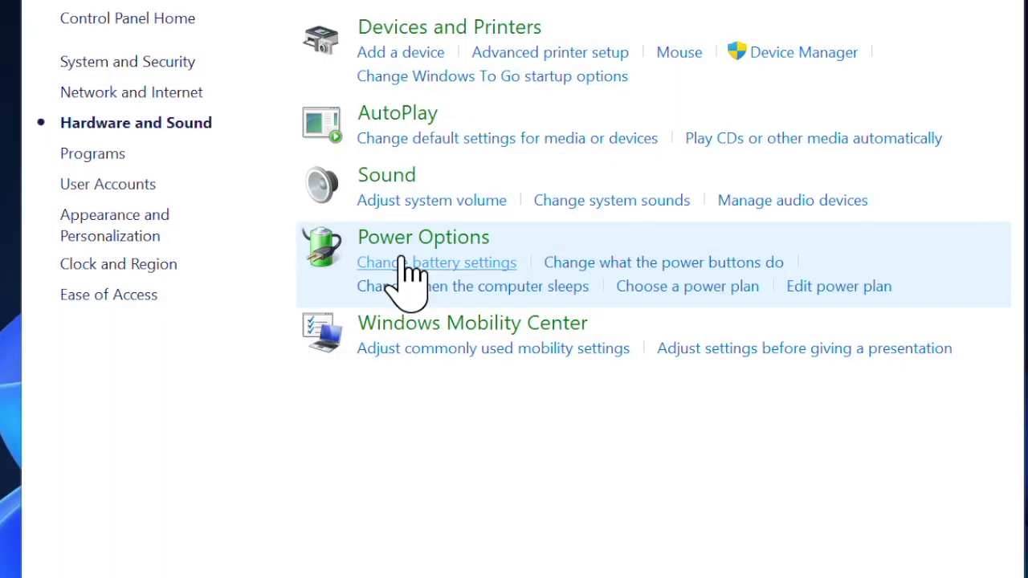
{"action": "left_click", "coordinate": [468, 238]}
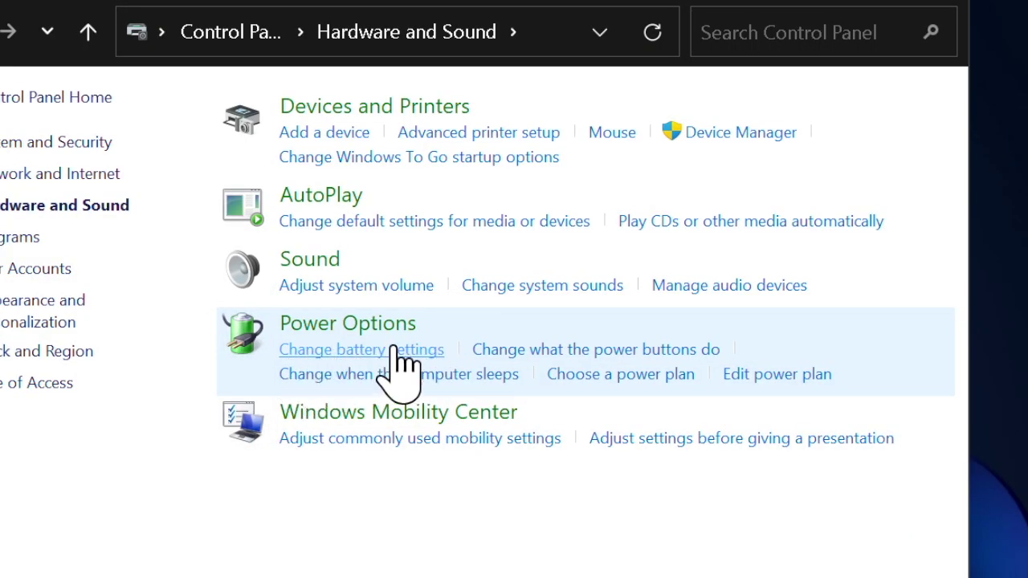
{"action": "left_click", "coordinate": [363, 354]}
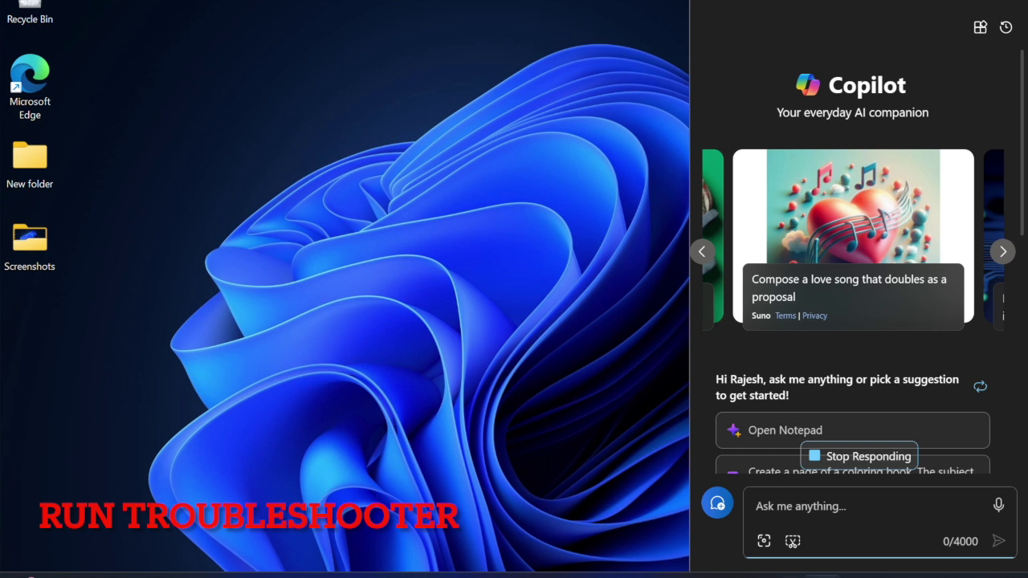
{"action": "key", "text": "super+space"}
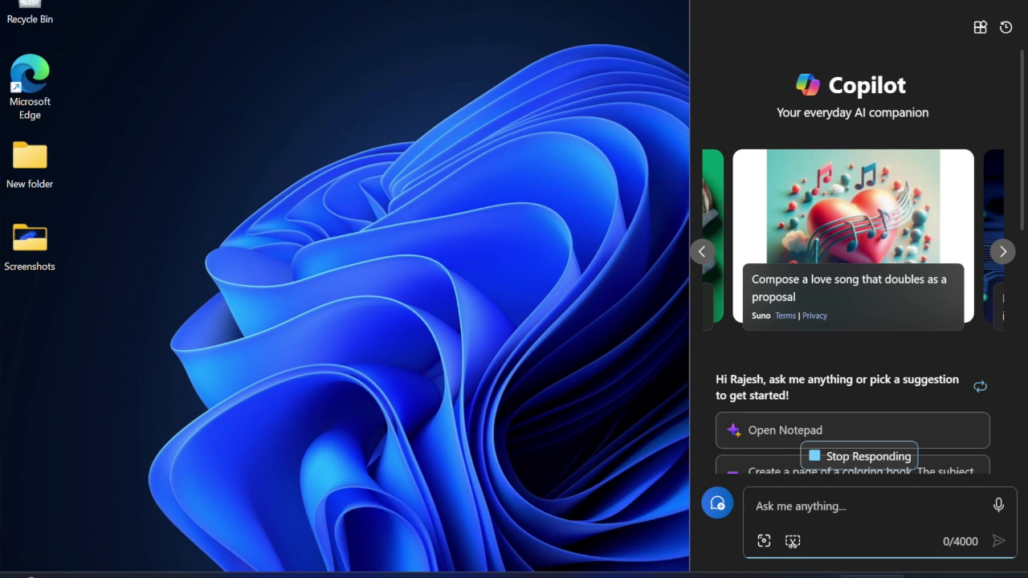
{"action": "key", "text": "super+a"}
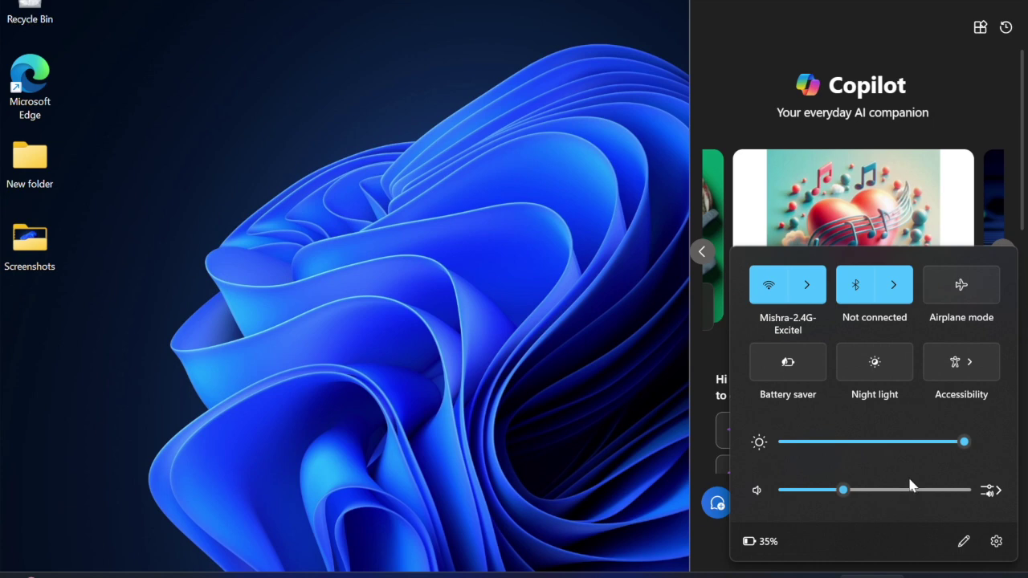
{"action": "left_click", "coordinate": [511, 307]}
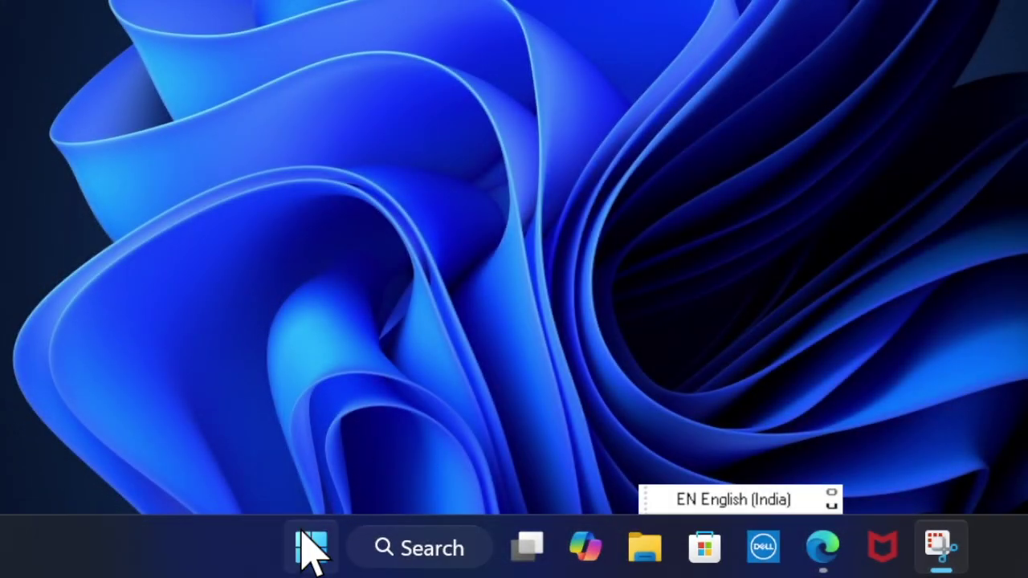
Step: Open the Other troubleshooters list from the Troubleshoot page in the Windows system settings
{"action": "left_click", "coordinate": [309, 550]}
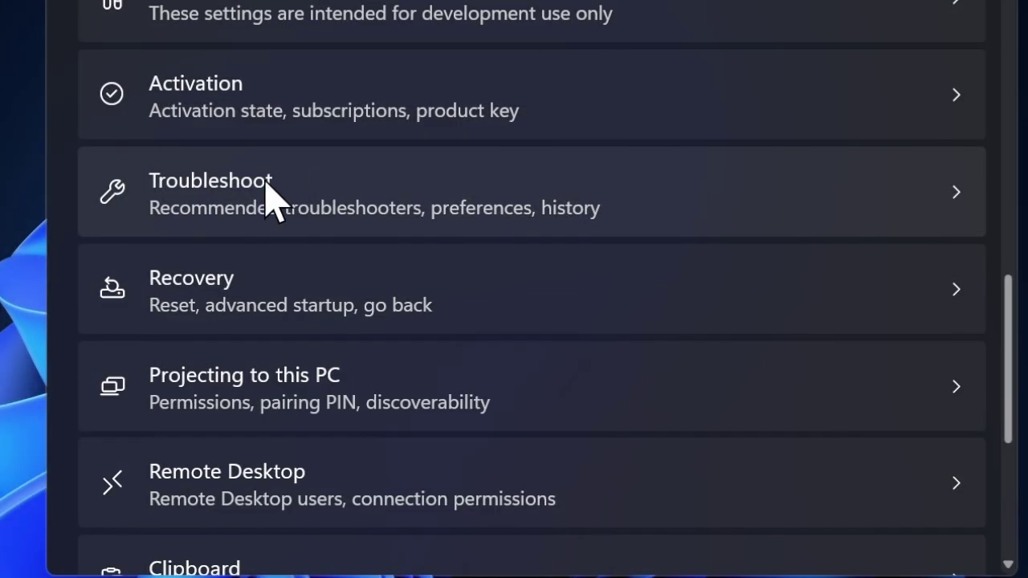
{"action": "left_click", "coordinate": [153, 225]}
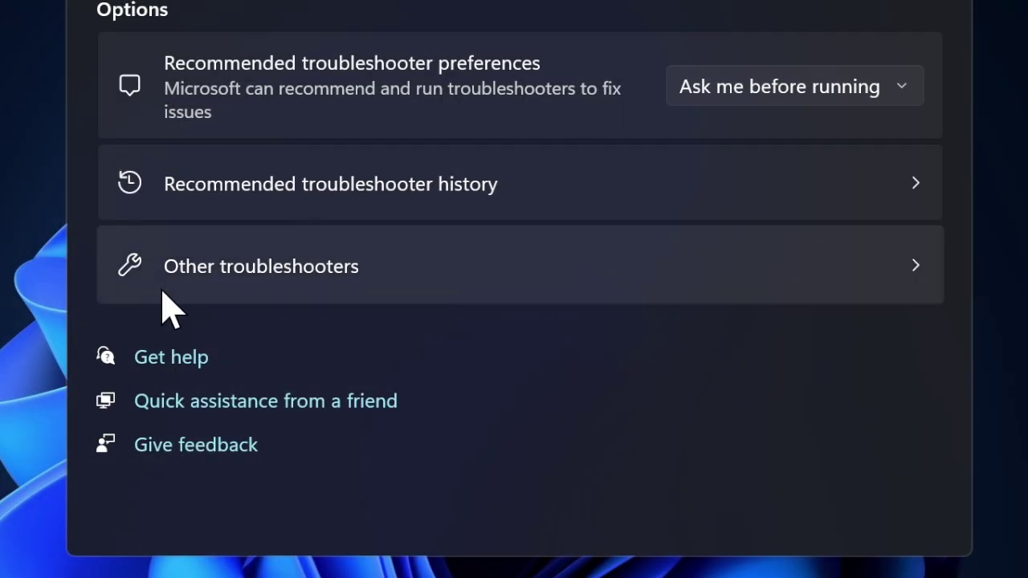
{"action": "left_click", "coordinate": [187, 275]}
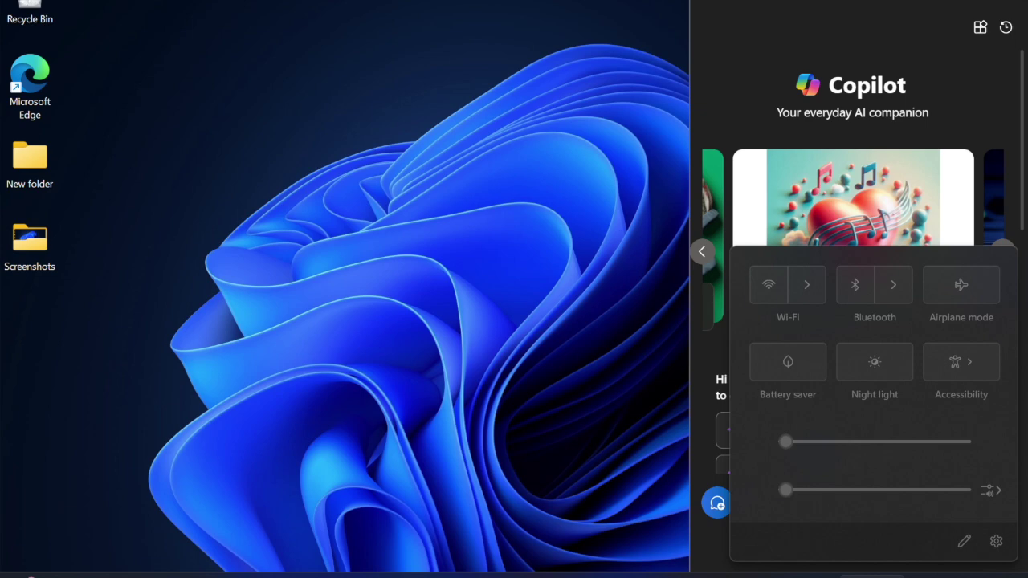
{"action": "left_click", "coordinate": [511, 308]}
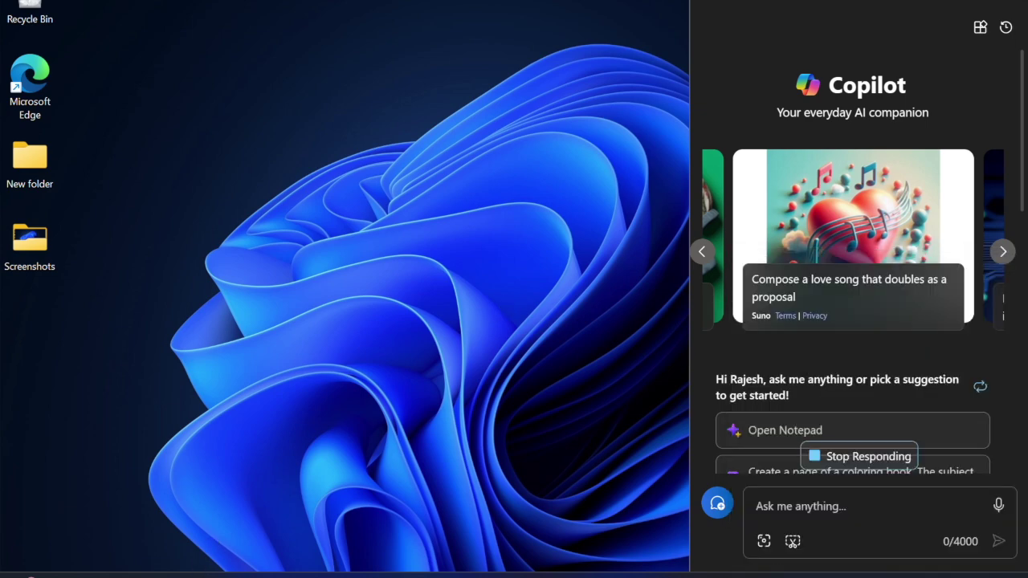
{"action": "key", "text": "super+s"}
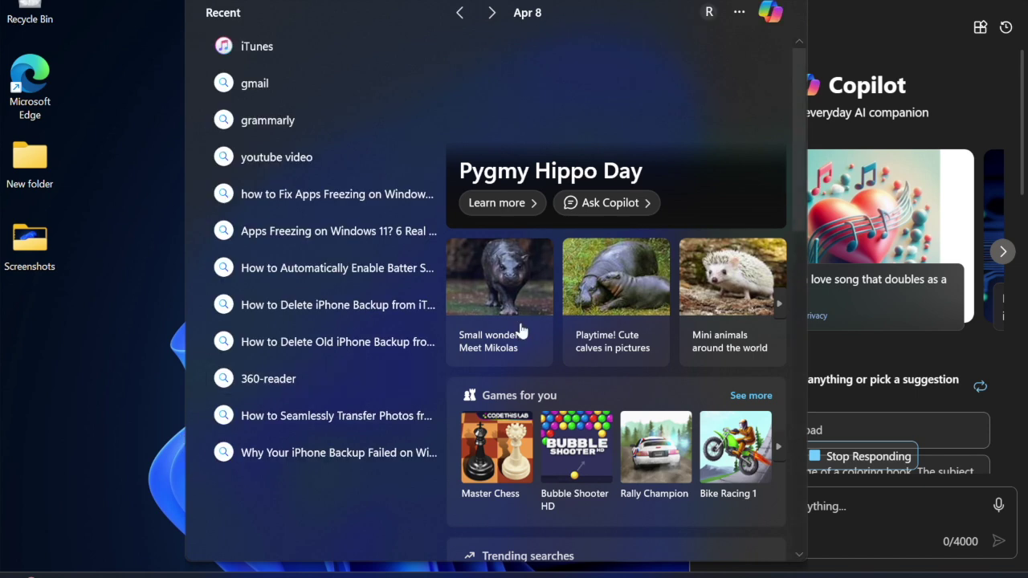
{"action": "scroll", "coordinate": [614, 309], "scroll_direction": "down", "scroll_amount": 2}
{"action": "scroll", "coordinate": [634, 303], "scroll_direction": "down", "scroll_amount": 2}
{"action": "scroll", "coordinate": [634, 303], "scroll_direction": "up", "scroll_amount": 4}
{"action": "scroll", "coordinate": [634, 304], "scroll_direction": "down", "scroll_amount": 6}
{"action": "scroll", "coordinate": [634, 303], "scroll_direction": "down", "scroll_amount": 6}
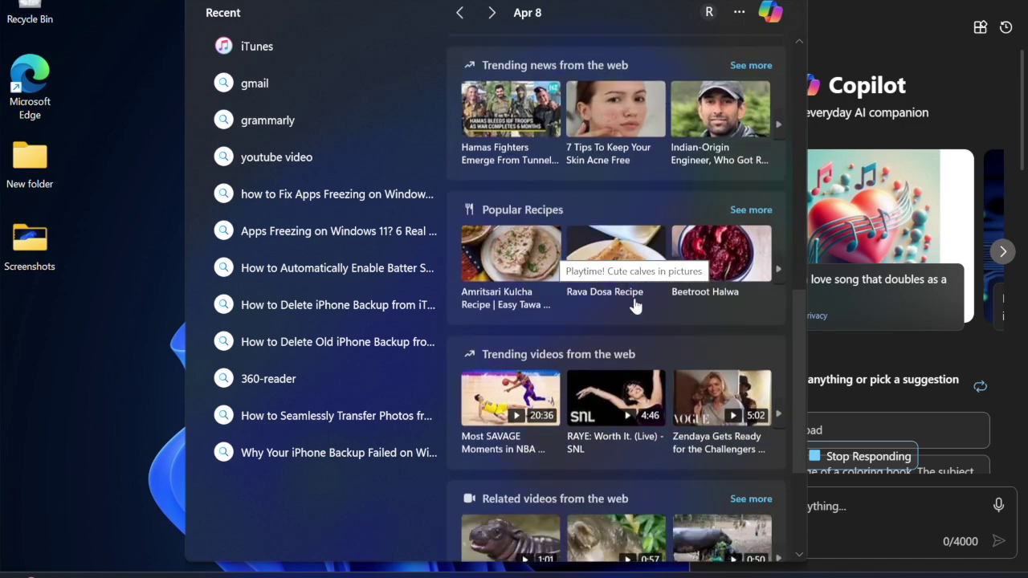
{"action": "scroll", "coordinate": [634, 303], "scroll_direction": "up", "scroll_amount": 4}
{"action": "scroll", "coordinate": [634, 303], "scroll_direction": "up", "scroll_amount": 1}
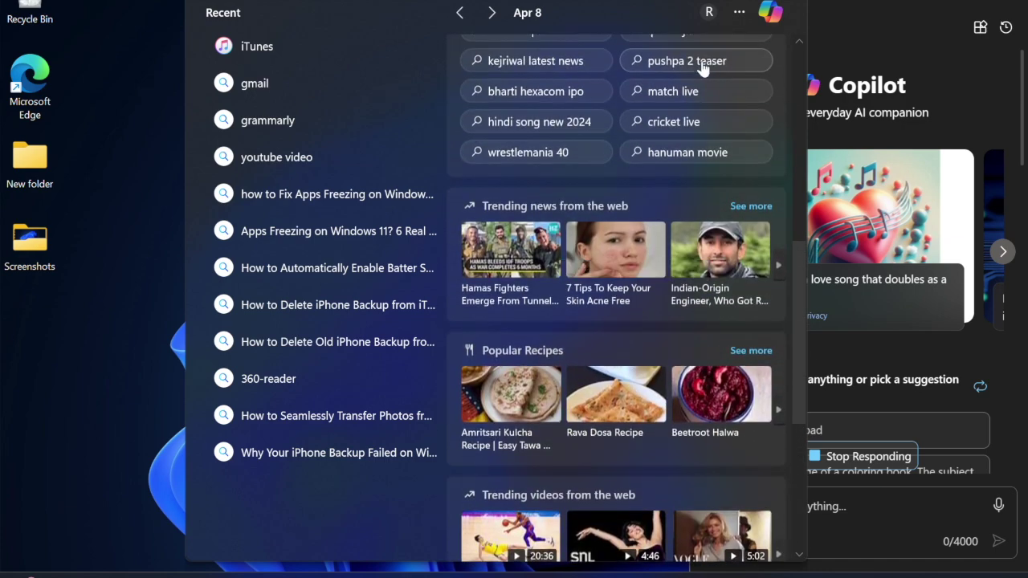
{"action": "left_click", "coordinate": [832, 39]}
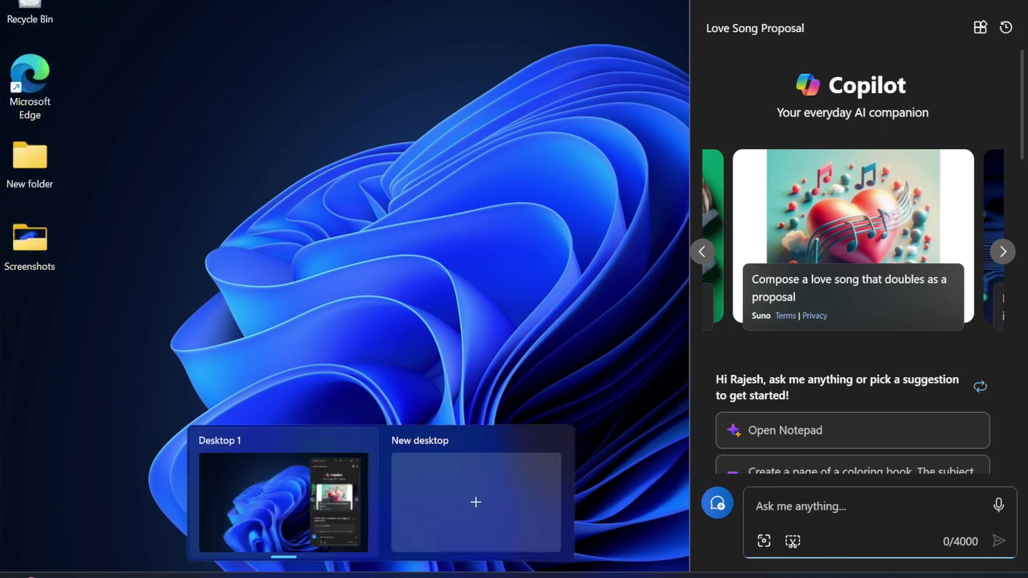
{"action": "key", "text": "super"}
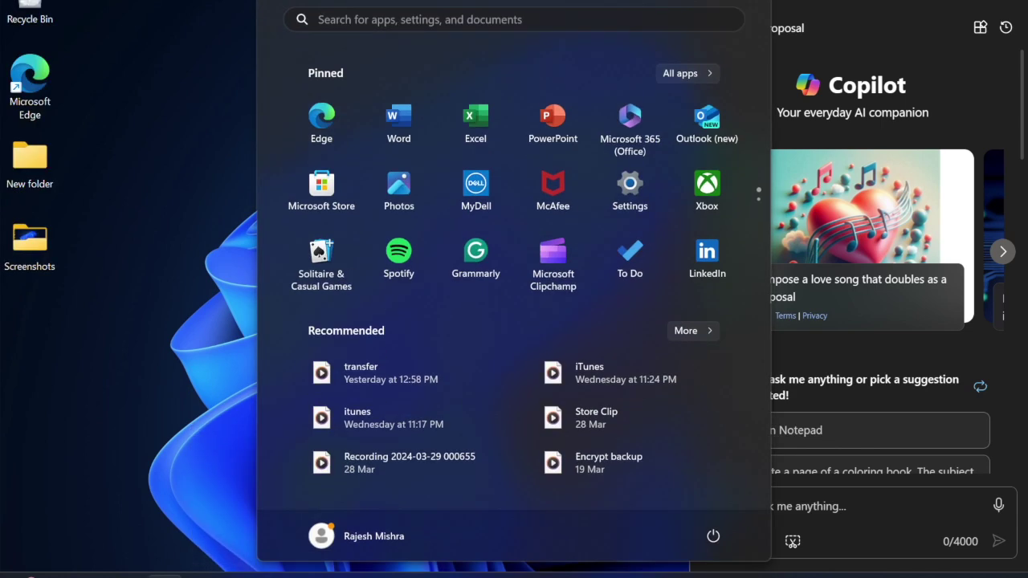